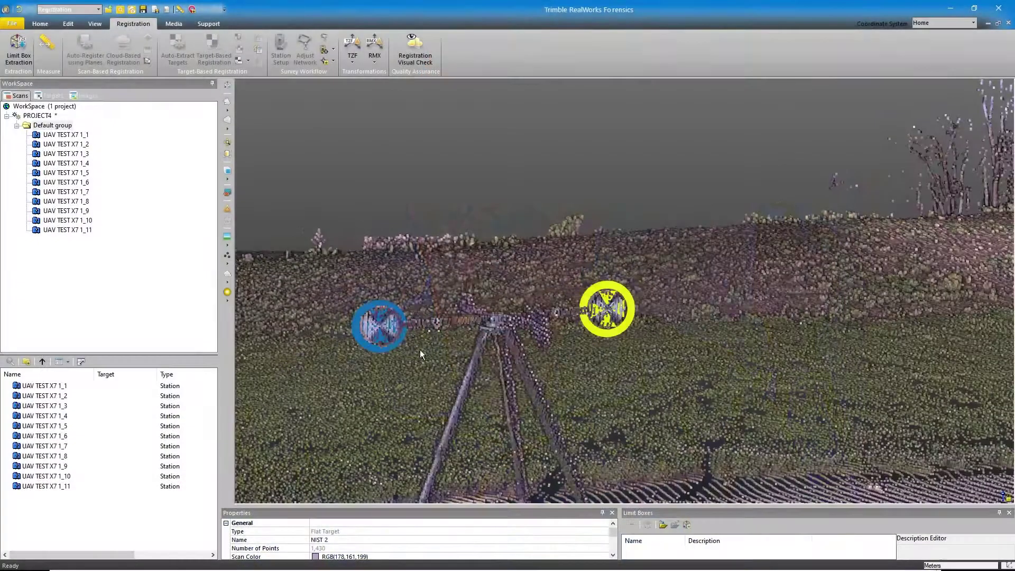
# - Display all scans of the Default group as one colourised point cloud of the site
pyautogui.rightClick(32, 126)
pyautogui.click(80, 183)
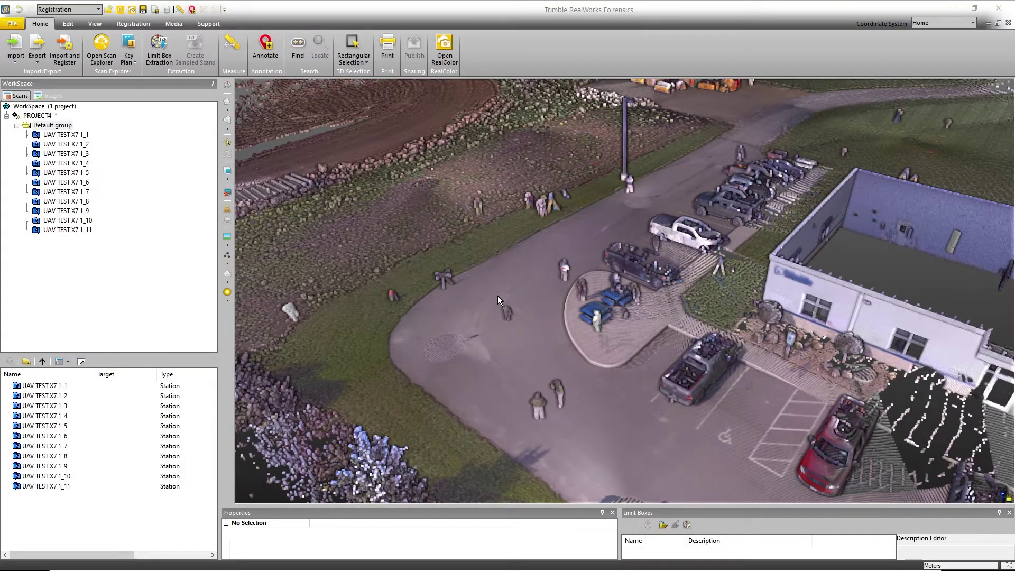
# - Pan across the site cloud, show the station labels, and select station UAV TEST X7 1_7
pyautogui.moveTo(547, 290); pyautogui.dragTo(499, 274)
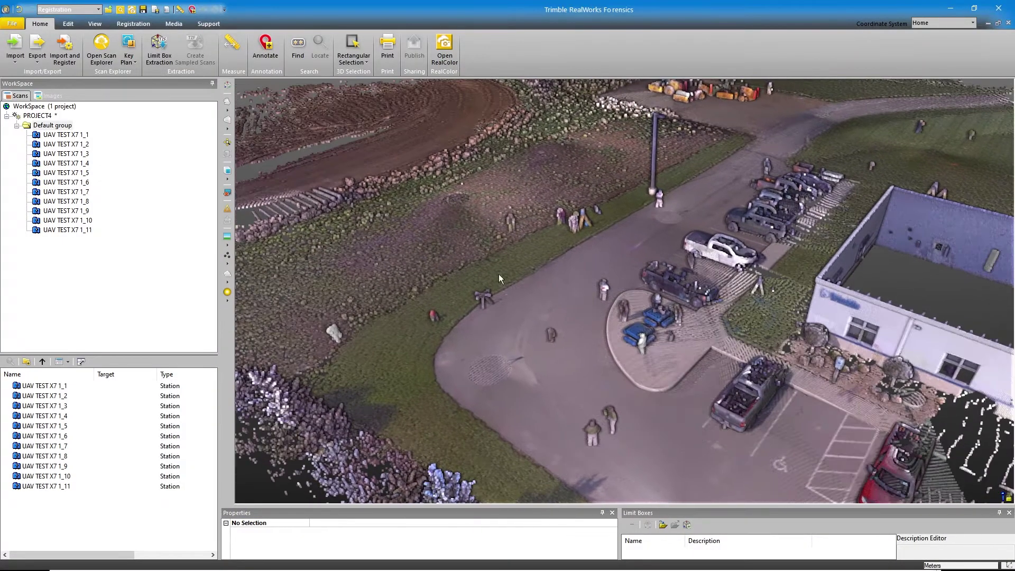
pyautogui.click(227, 209)
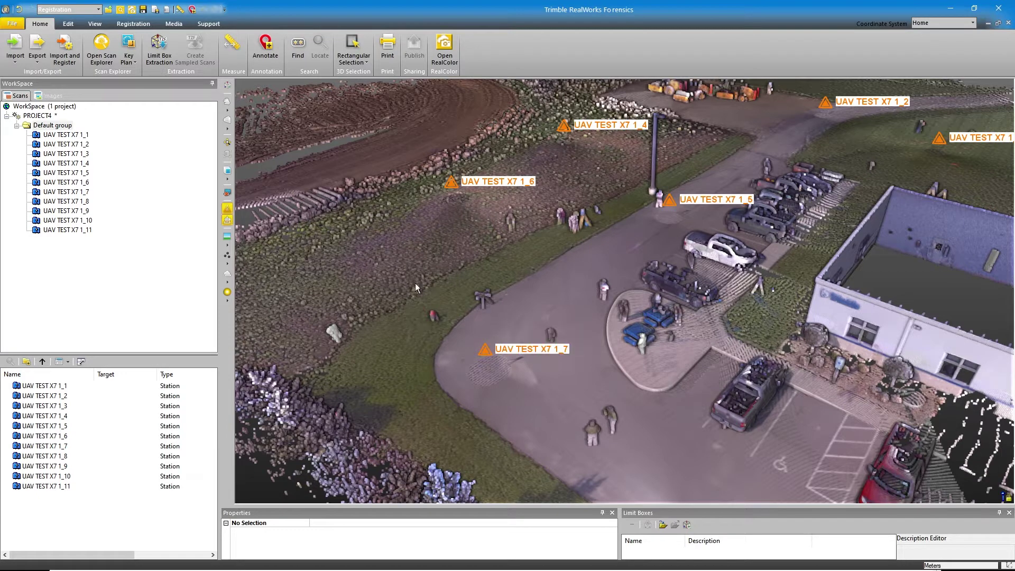
pyautogui.click(85, 193)
pyautogui.rightClick(85, 194)
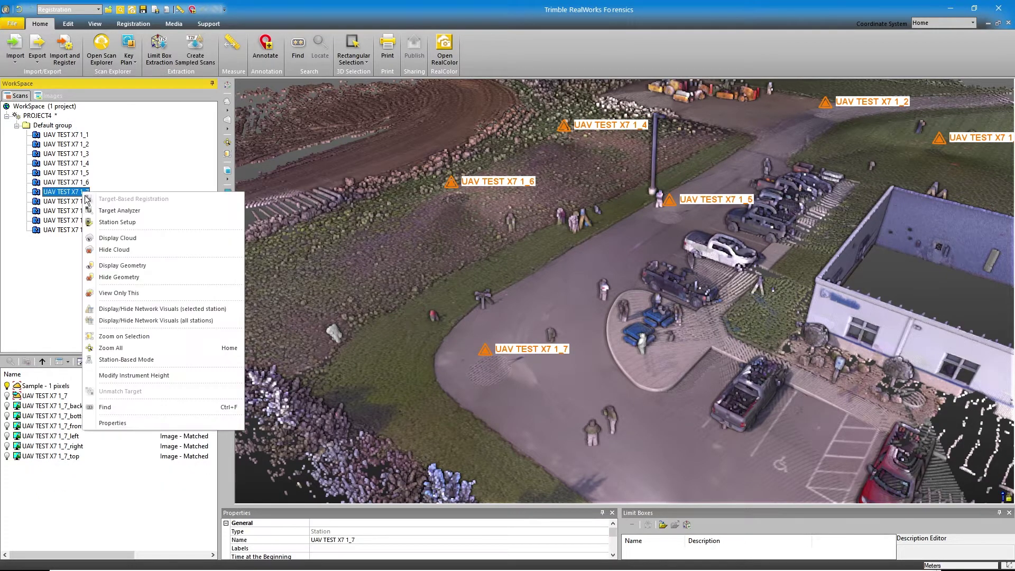
# - Zoom in and orbit down to a close, low view of the tripod holding two targets
pyautogui.click(455, 300)
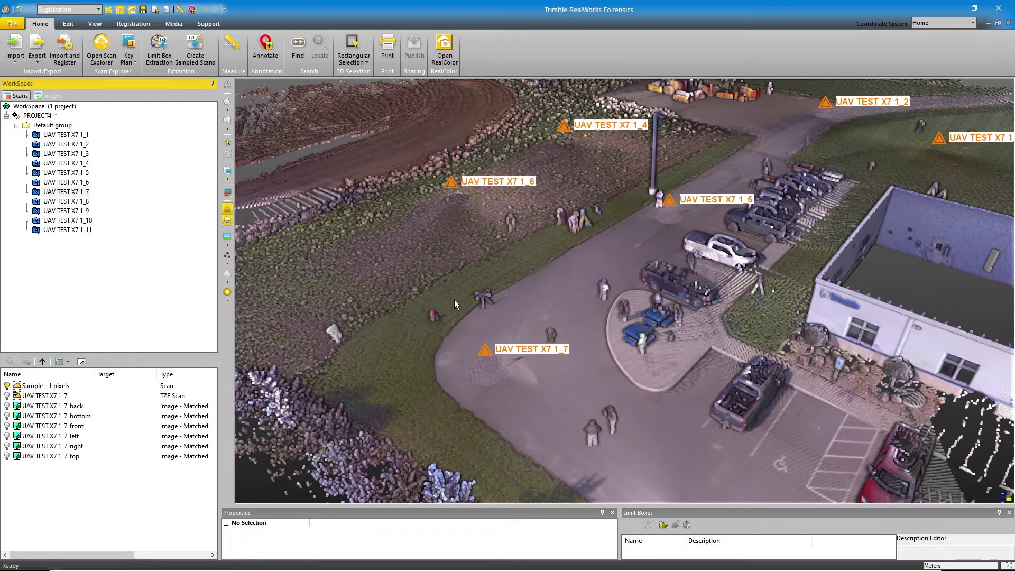
pyautogui.rightClick(455, 300)
pyautogui.scroll(10, 483, 300)
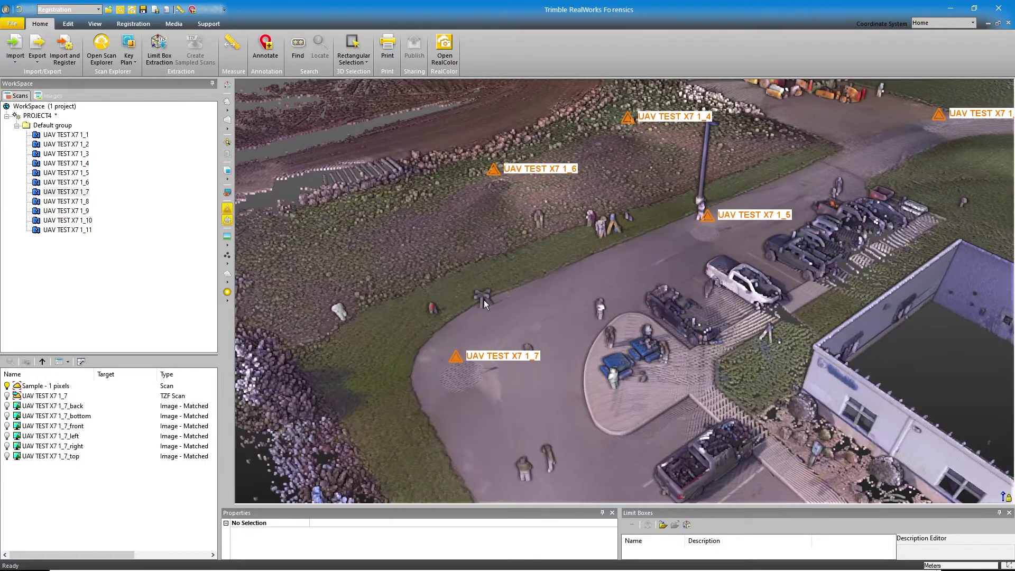
pyautogui.scroll(5, 484, 300)
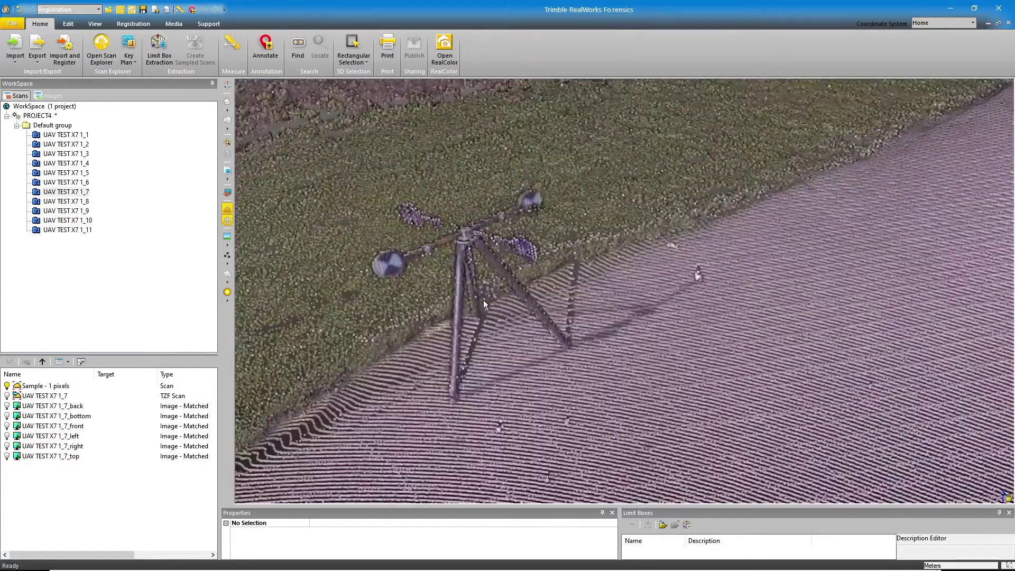
pyautogui.moveTo(484, 300); pyautogui.dragTo(461, 282)
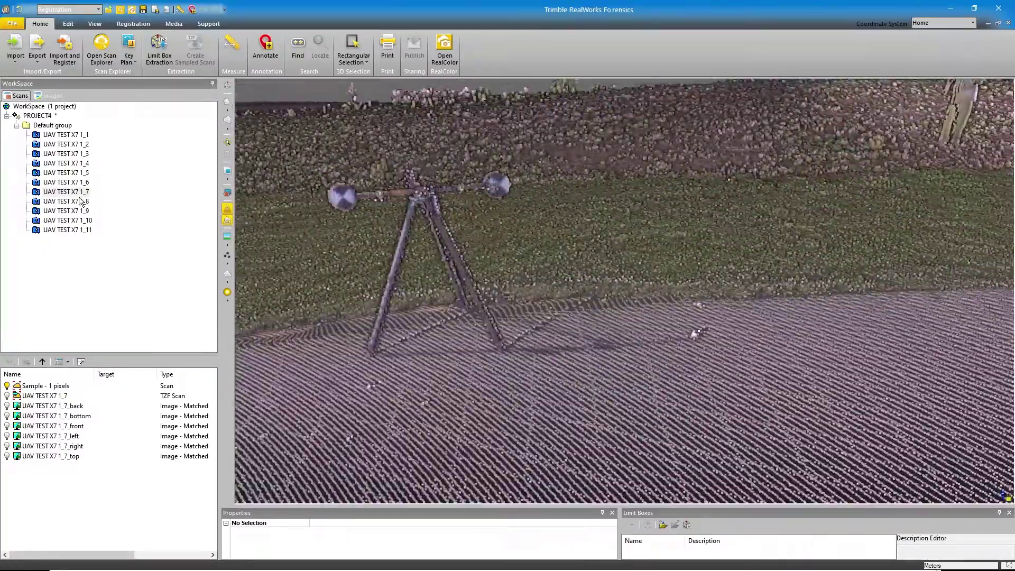
# - Show only scan UAV TEST X7 1_7, hide the station labels, and orbit around the tripod targets
pyautogui.rightClick(81, 195)
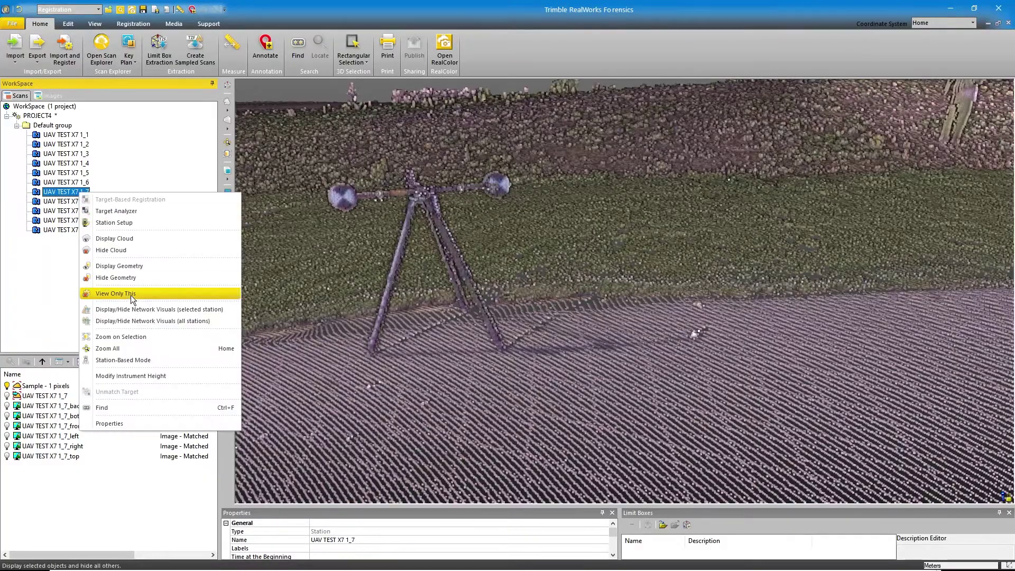
pyautogui.click(194, 292)
pyautogui.moveTo(421, 212); pyautogui.dragTo(318, 211)
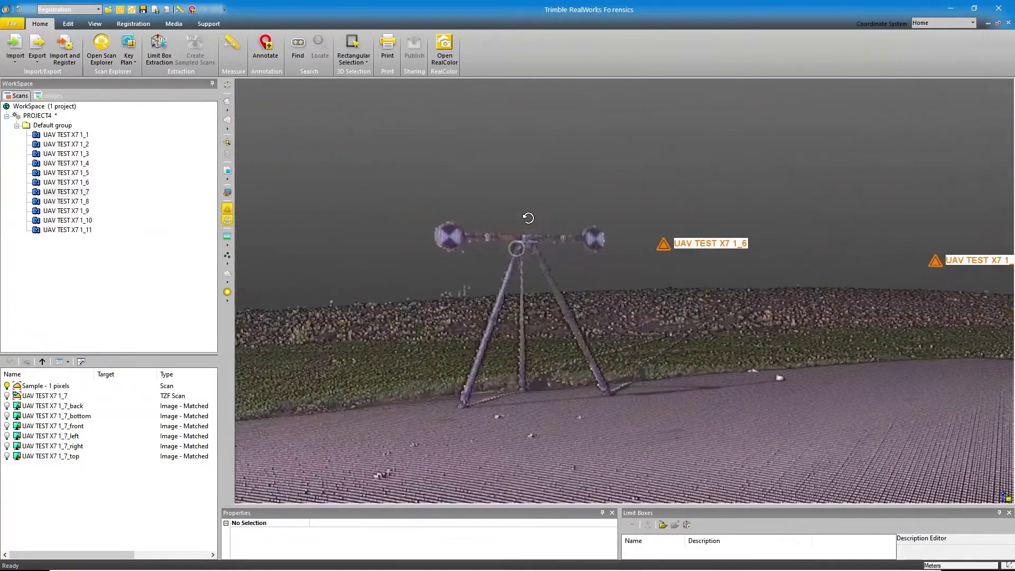
pyautogui.click(227, 210)
pyautogui.scroll(5, 532, 248)
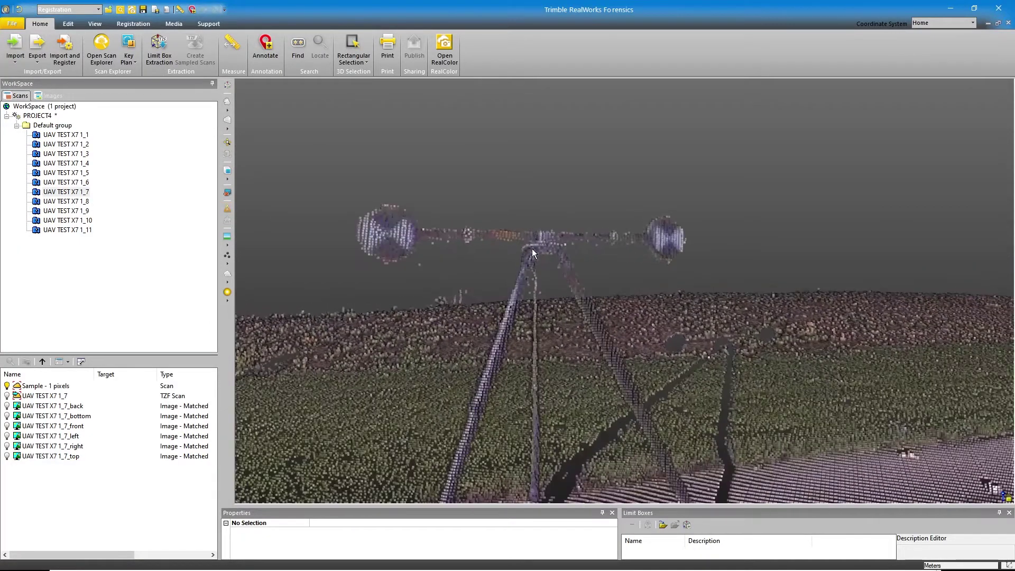
pyautogui.moveTo(532, 249)
pyautogui.mouseDown()
pyautogui.moveTo(500, 249)
pyautogui.moveTo(533, 248)
pyautogui.mouseUp()
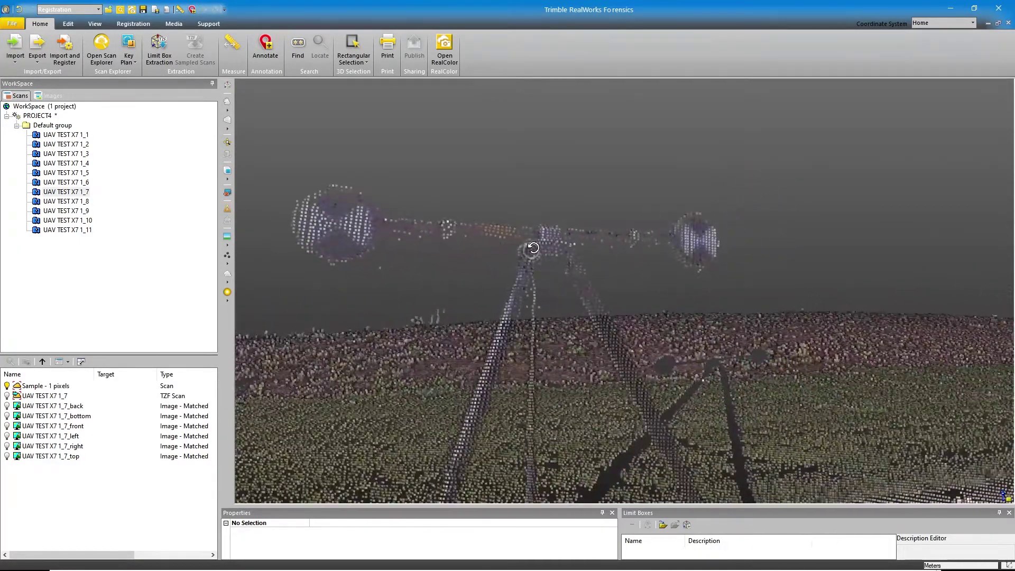
# - Measure the distance between the left and right tripod targets, about 1.005 m
pyautogui.click(239, 46)
pyautogui.scroll(2, 362, 231)
pyautogui.click(353, 224)
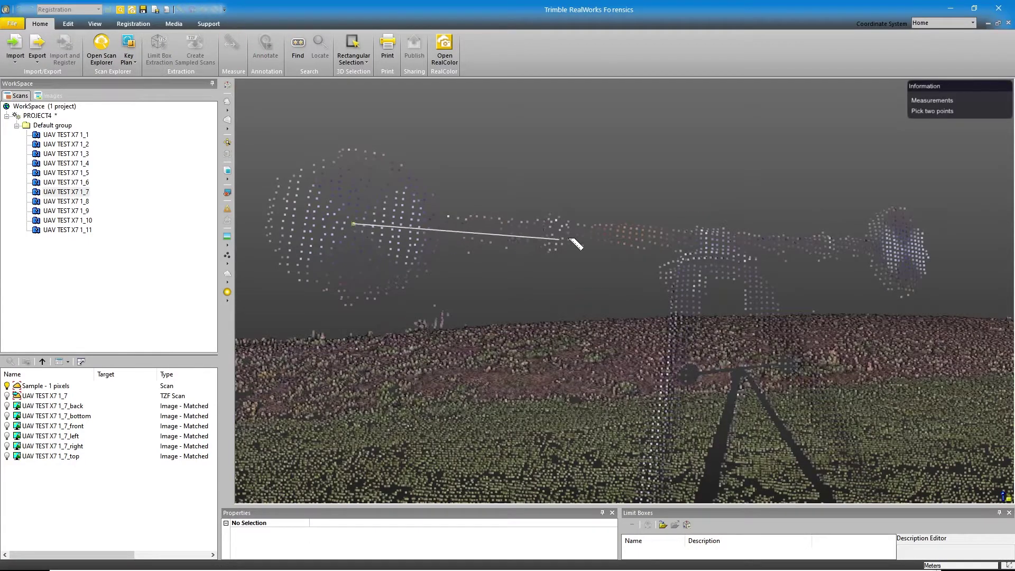
pyautogui.moveTo(901, 254); pyautogui.dragTo(915, 254)
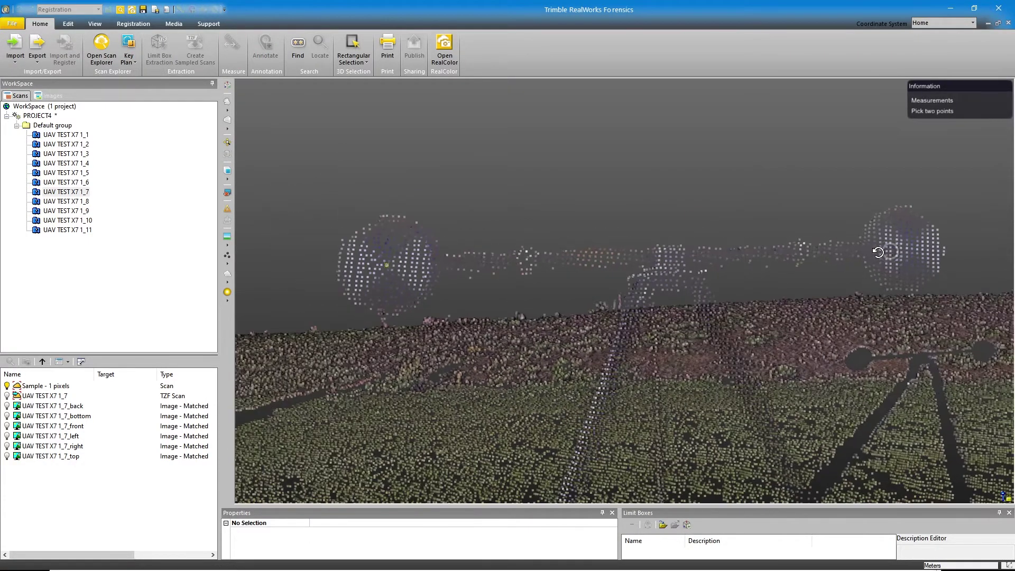
pyautogui.click(920, 254)
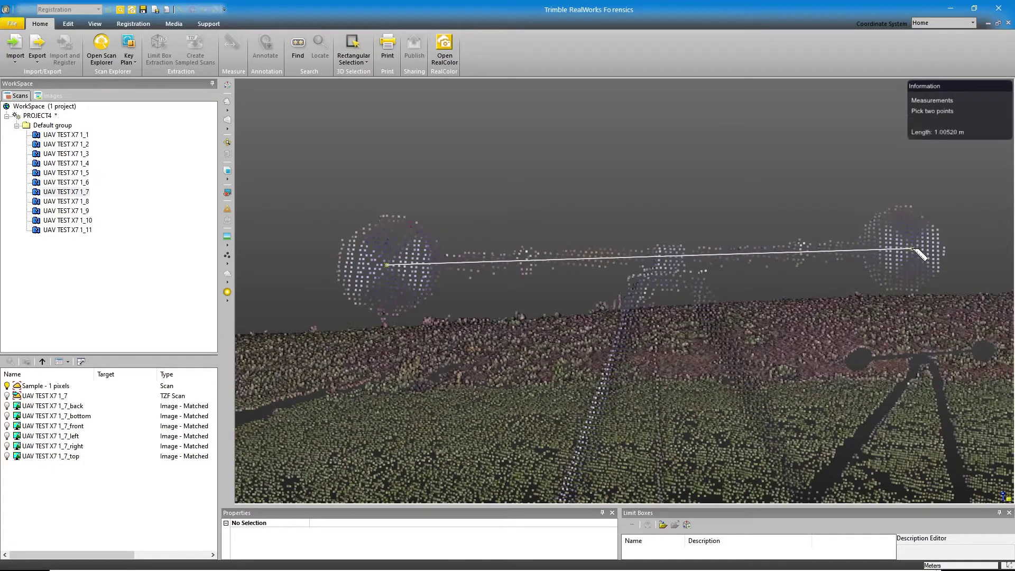
pyautogui.click(914, 249)
pyautogui.moveTo(717, 266)
pyautogui.mouseDown()
pyautogui.moveTo(720, 284)
pyautogui.moveTo(711, 263)
pyautogui.mouseUp()
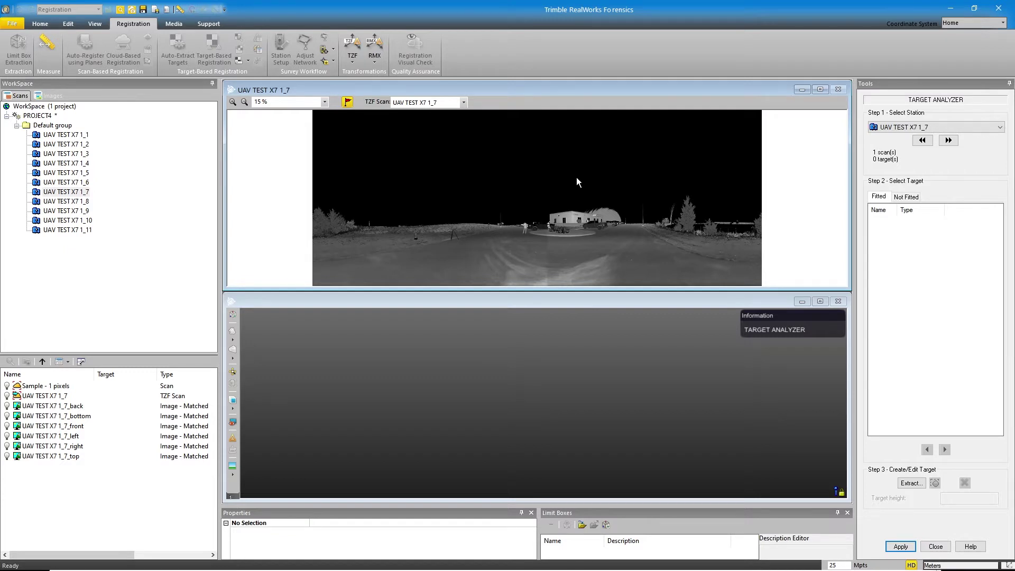
# - Choose station UAV TEST X7 1_7 in the Target Analyzer's station list
pyautogui.click(931, 125)
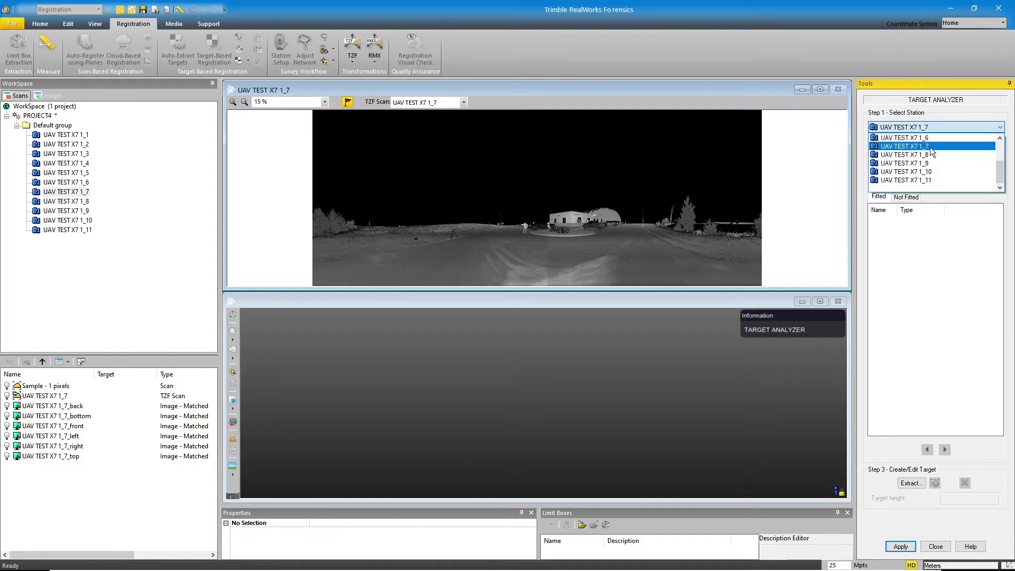
pyautogui.click(930, 147)
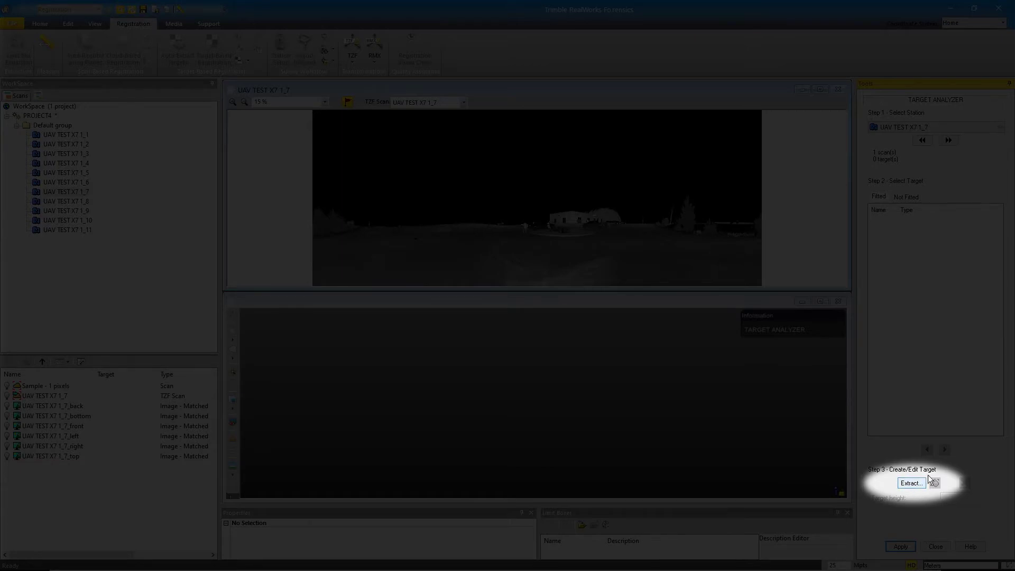
# - Start a new target of type Black and White Flat Target and zoom the scan image onto the tripod
pyautogui.click(916, 483)
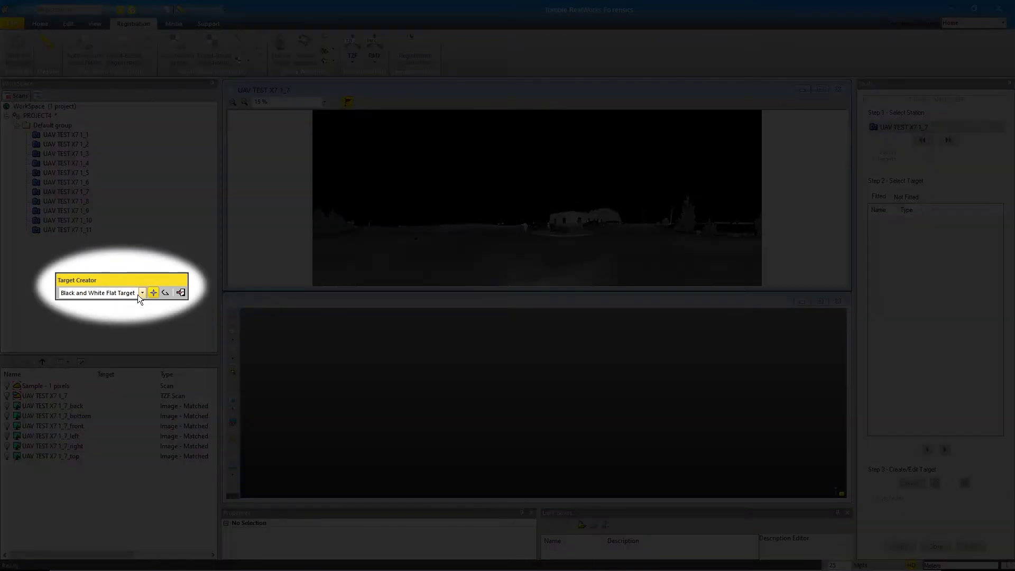
pyautogui.click(142, 293)
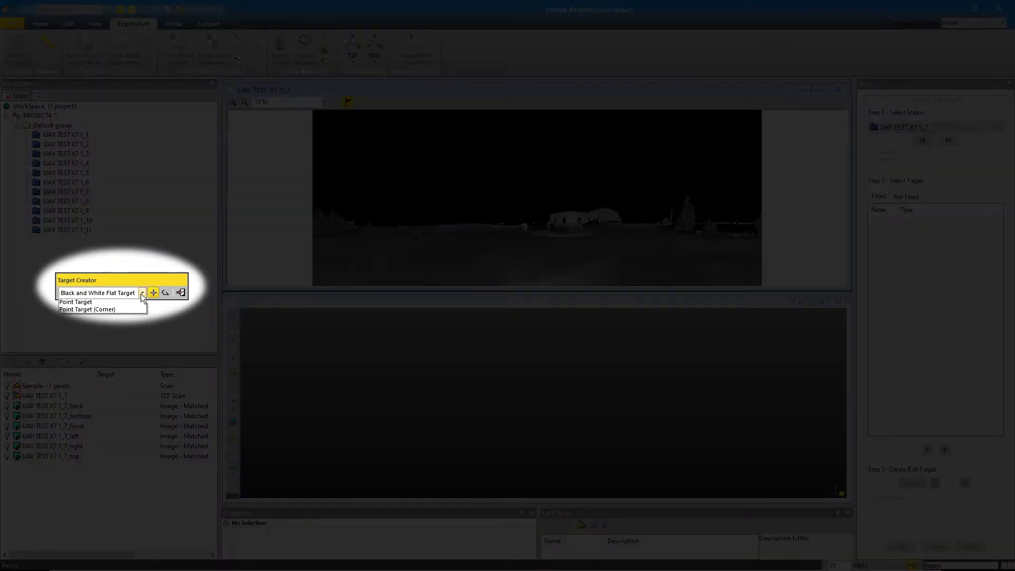
pyautogui.click(96, 306)
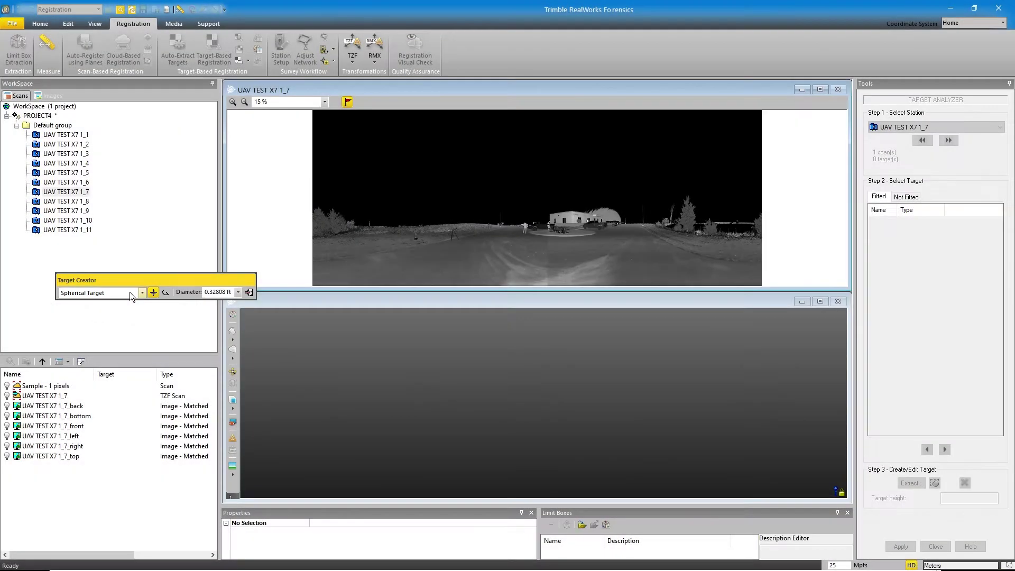
pyautogui.click(238, 293)
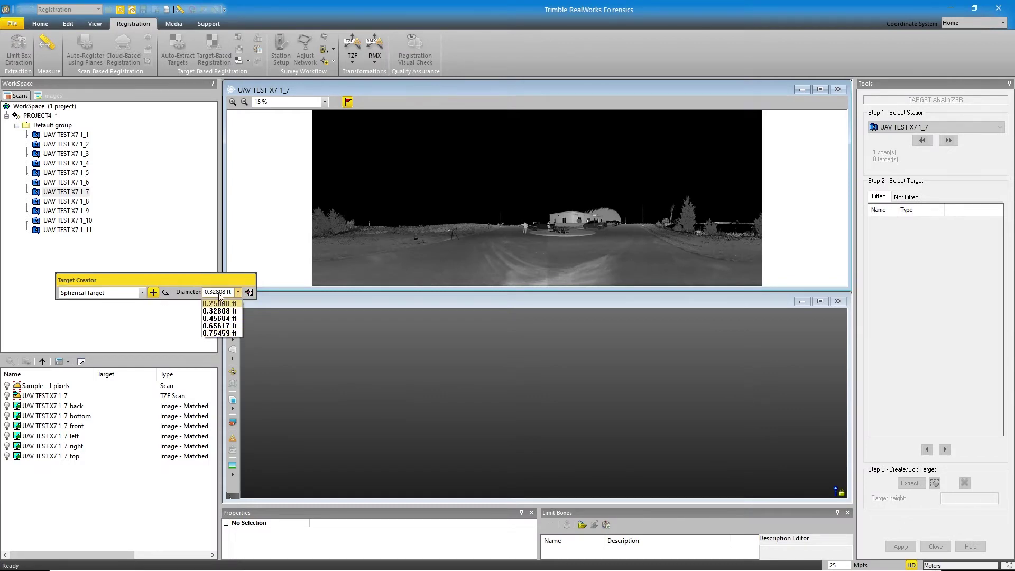
pyautogui.click(221, 296)
pyautogui.click(142, 293)
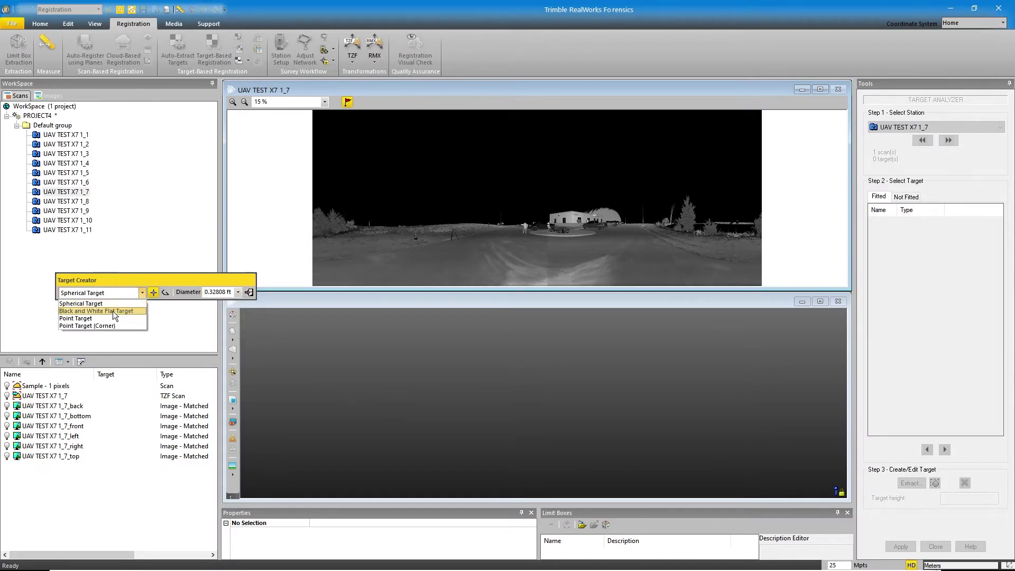
pyautogui.click(112, 312)
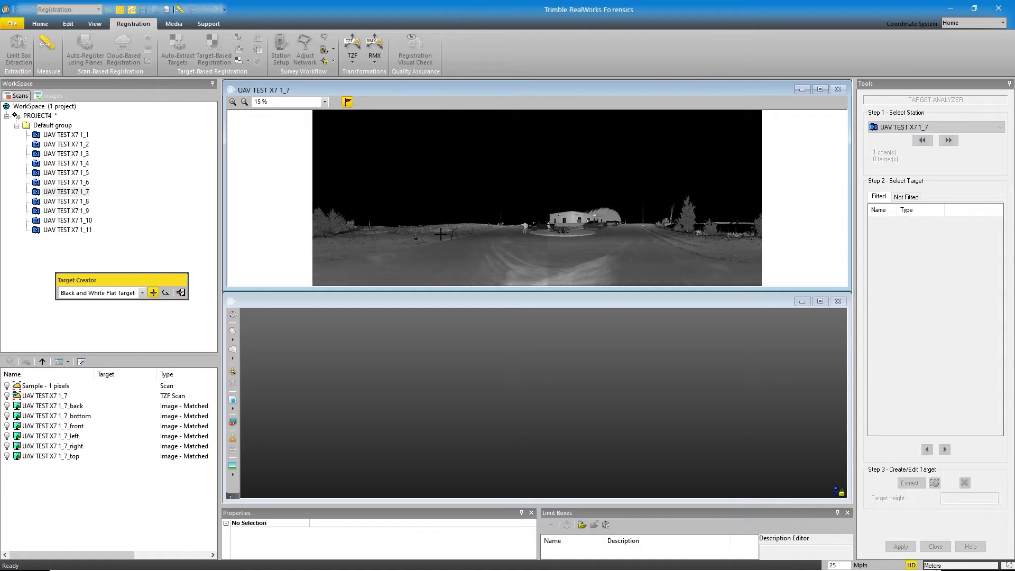
pyautogui.scroll(3, 442, 232)
pyautogui.scroll(3, 450, 223)
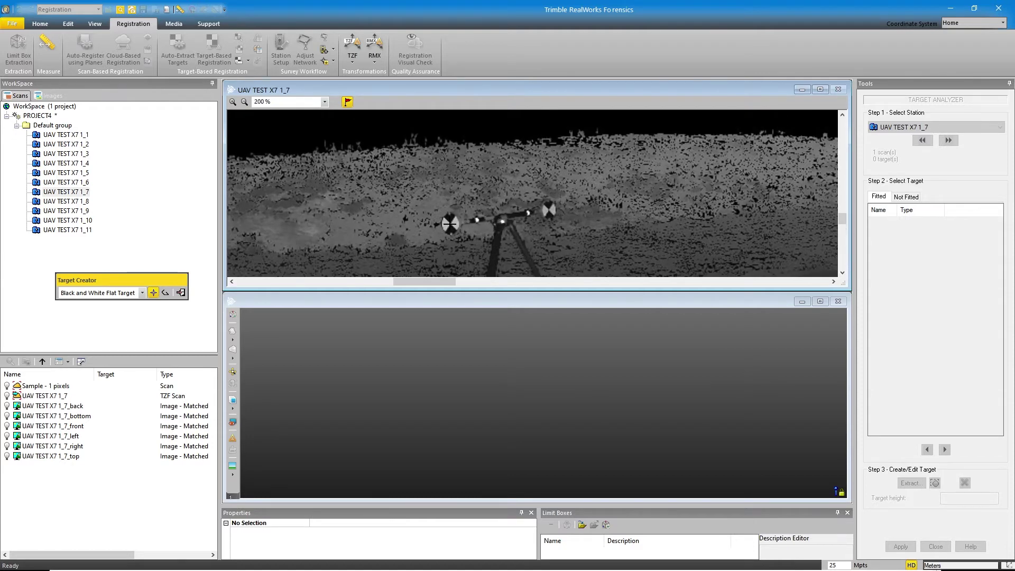
# - Fit Target19 to the left tripod target (396 points, 1.26291 mm std dev) and view it edge-on
pyautogui.moveTo(424, 293); pyautogui.dragTo(426, 321)
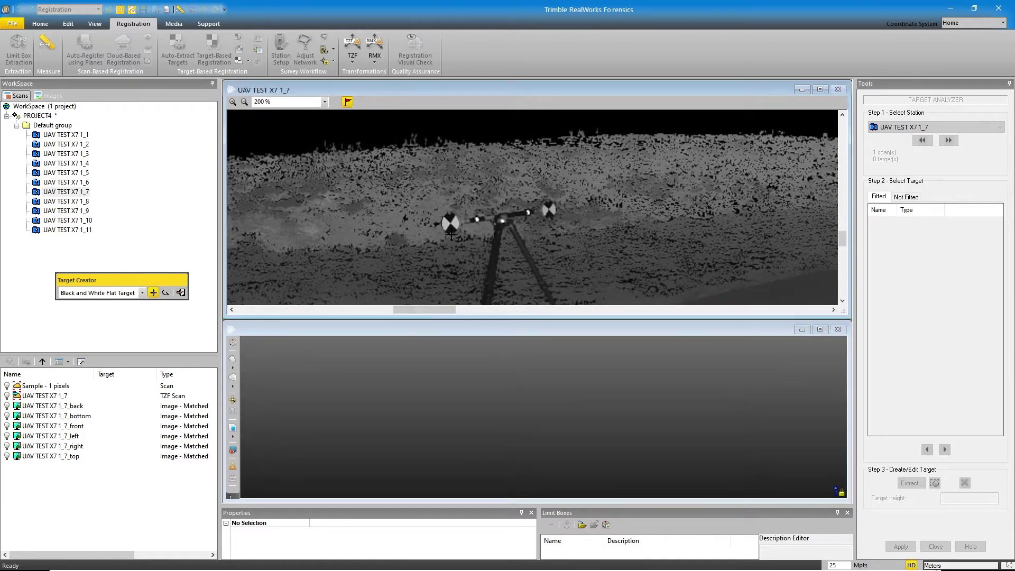
pyautogui.click(450, 223)
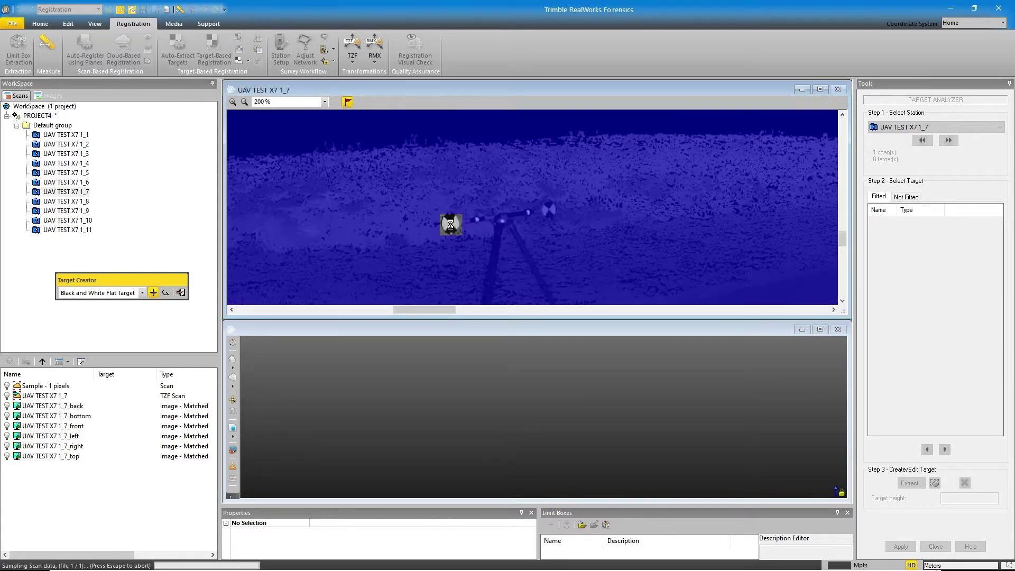
pyautogui.scroll(3, 483, 296)
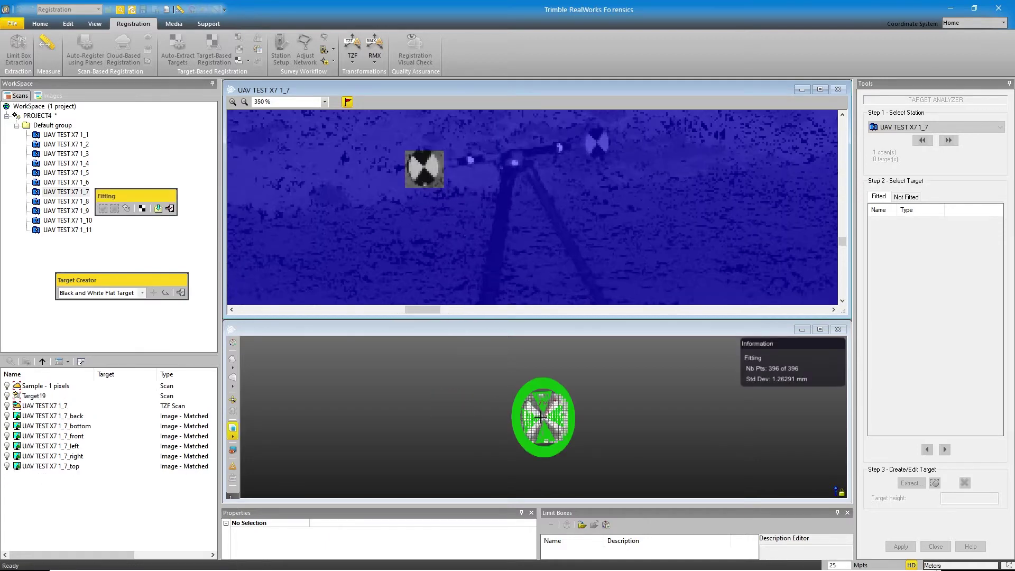
pyautogui.scroll(-2, 523, 346)
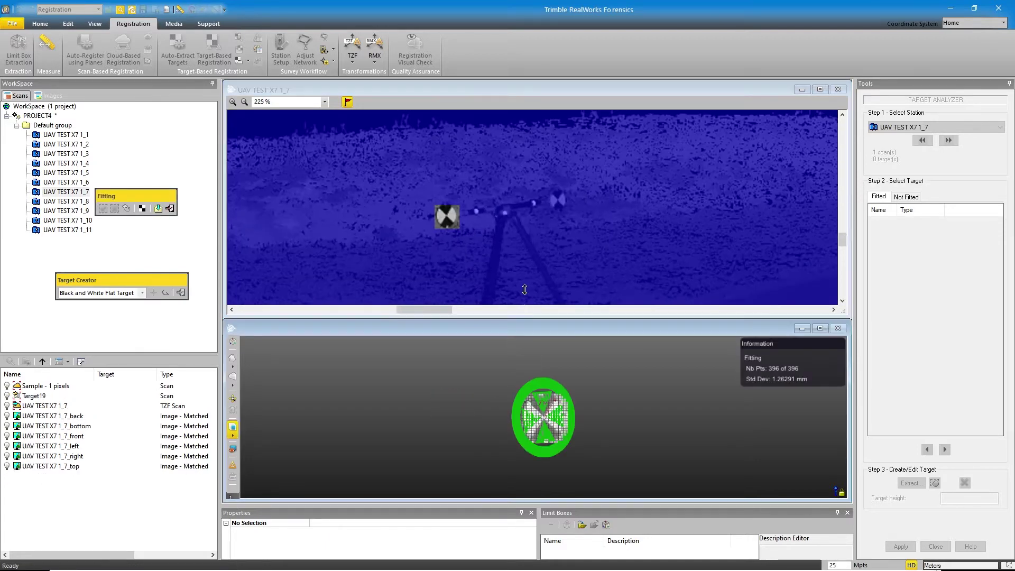
pyautogui.moveTo(521, 319); pyautogui.dragTo(518, 239)
pyautogui.moveTo(558, 379)
pyautogui.mouseDown()
pyautogui.moveTo(489, 383)
pyautogui.moveTo(550, 391)
pyautogui.mouseUp()
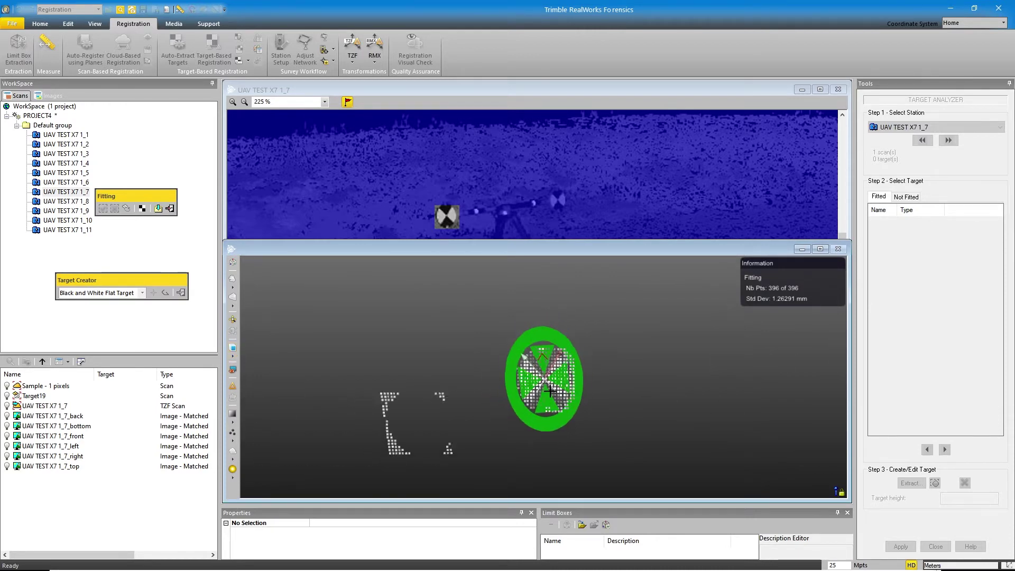
# - Draw a fence enclosing only the left target's points in the 3D view
pyautogui.moveTo(151, 199); pyautogui.dragTo(172, 241)
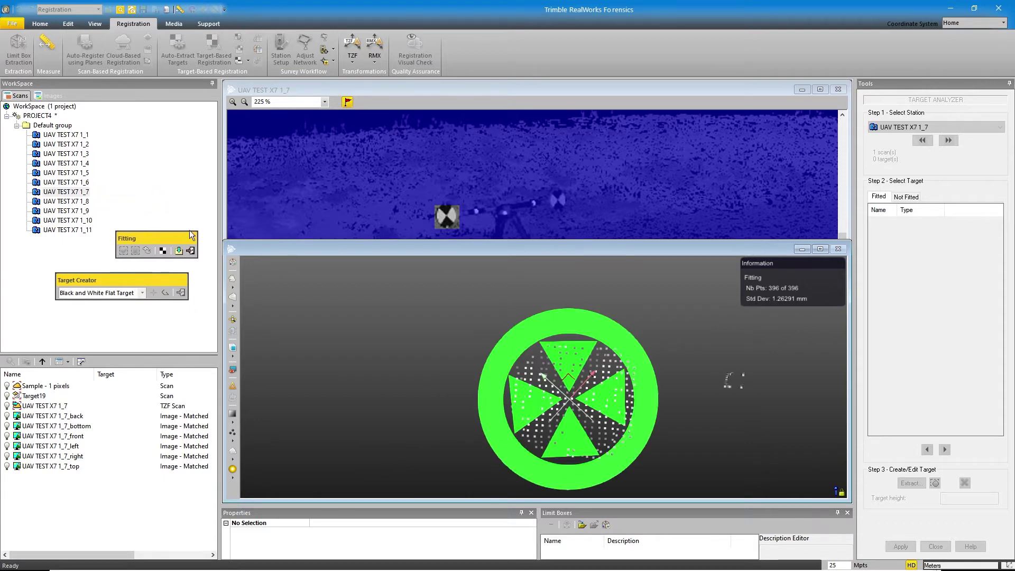
pyautogui.click(525, 337)
pyautogui.click(601, 348)
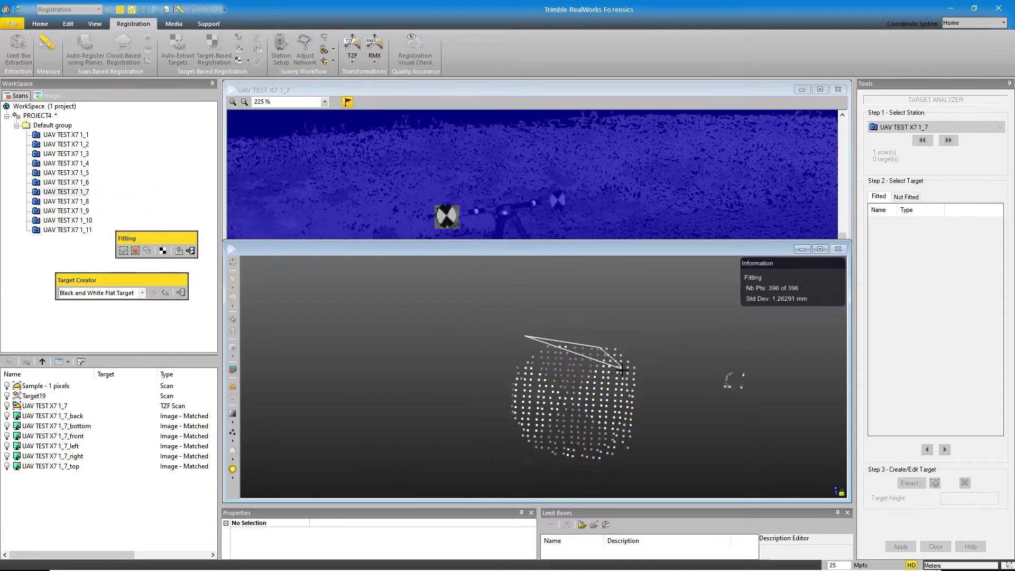
pyautogui.click(622, 366)
pyautogui.click(628, 380)
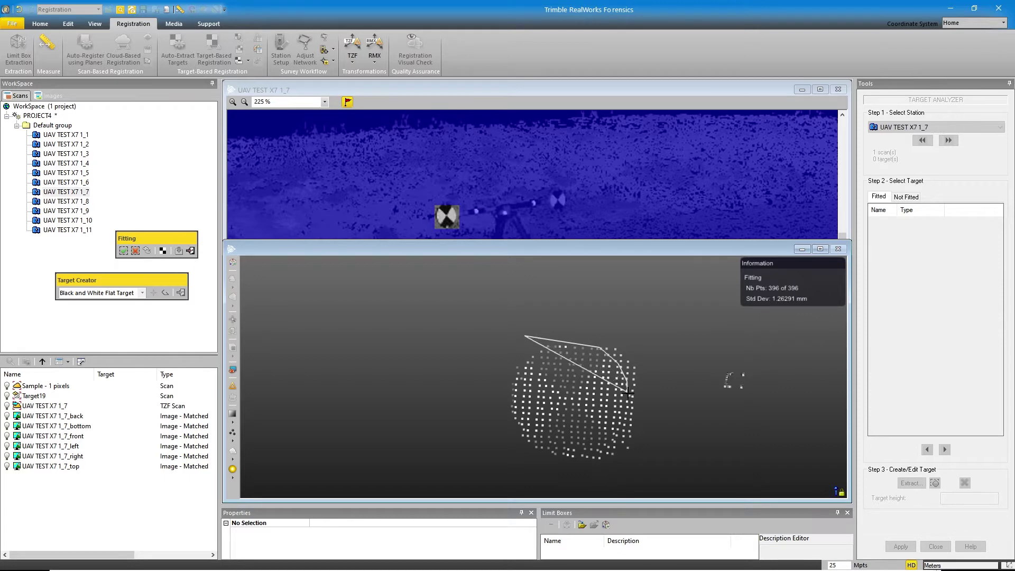
pyautogui.click(625, 423)
pyautogui.click(613, 441)
pyautogui.click(582, 454)
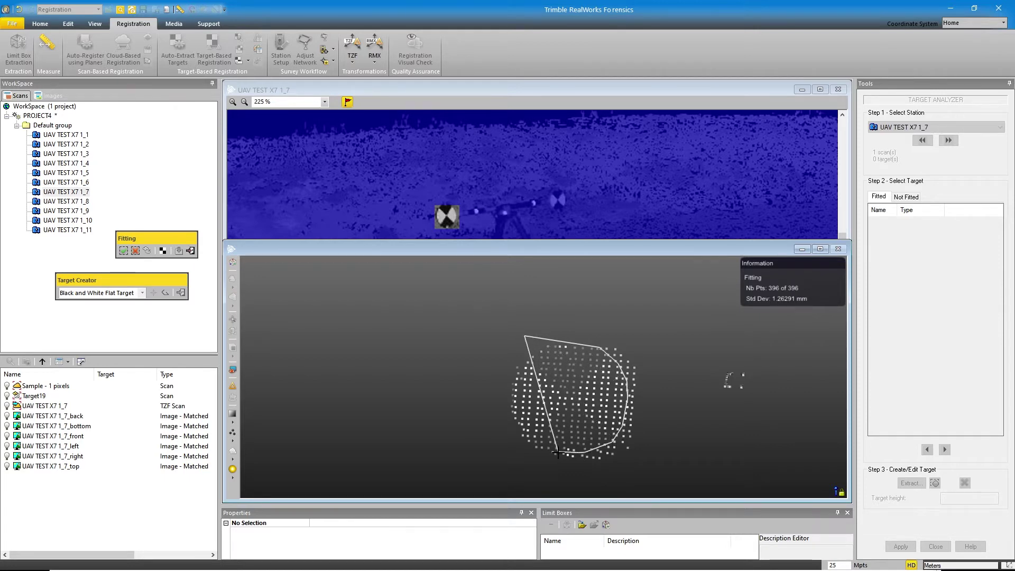
pyautogui.click(516, 446)
pyautogui.click(485, 405)
pyautogui.click(487, 365)
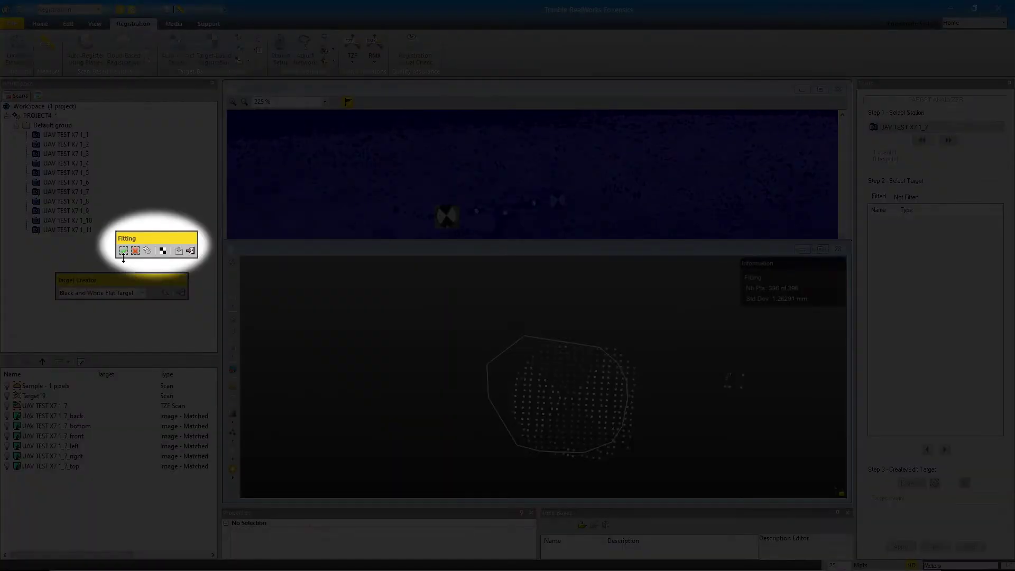
# - Refit the target to the fenced points and create it as NIST 1
pyautogui.click(124, 250)
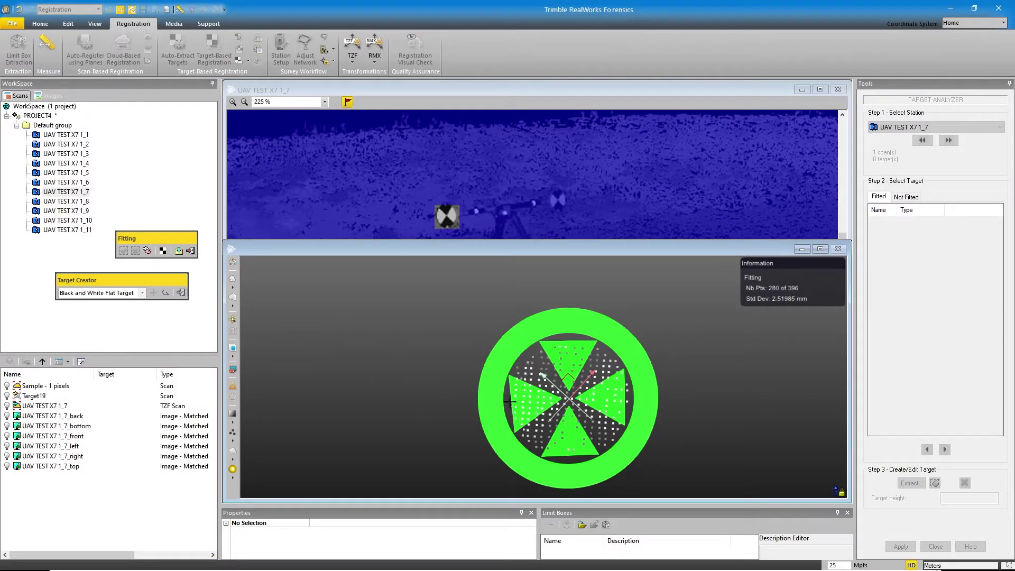
pyautogui.moveTo(509, 401); pyautogui.dragTo(477, 344)
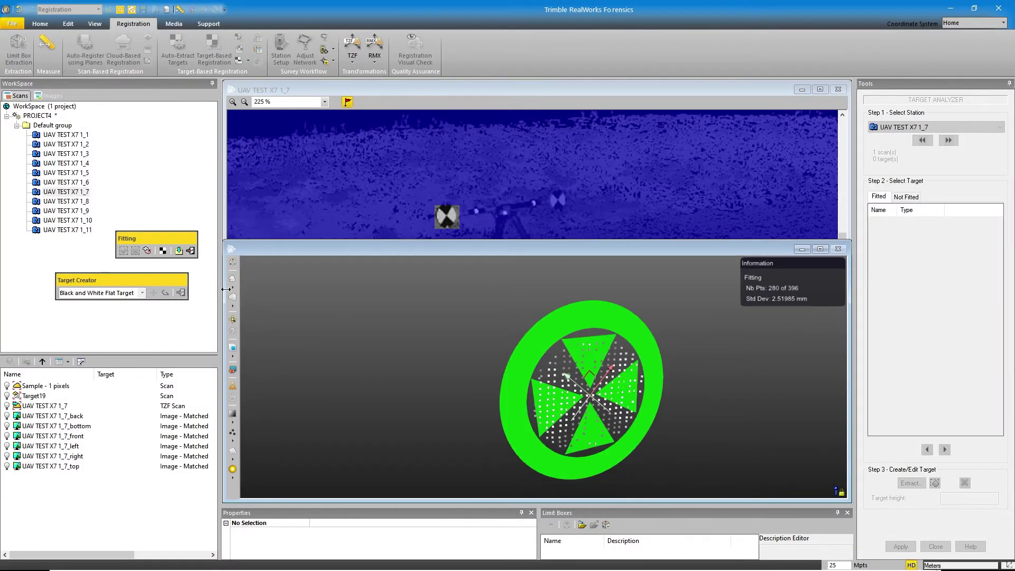
pyautogui.click(178, 252)
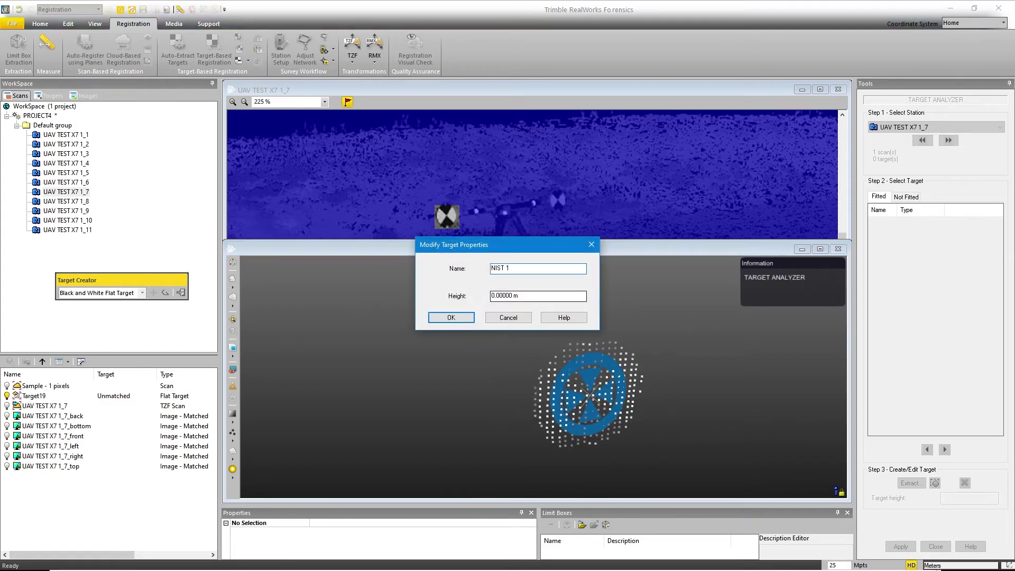
pyautogui.press('Return')
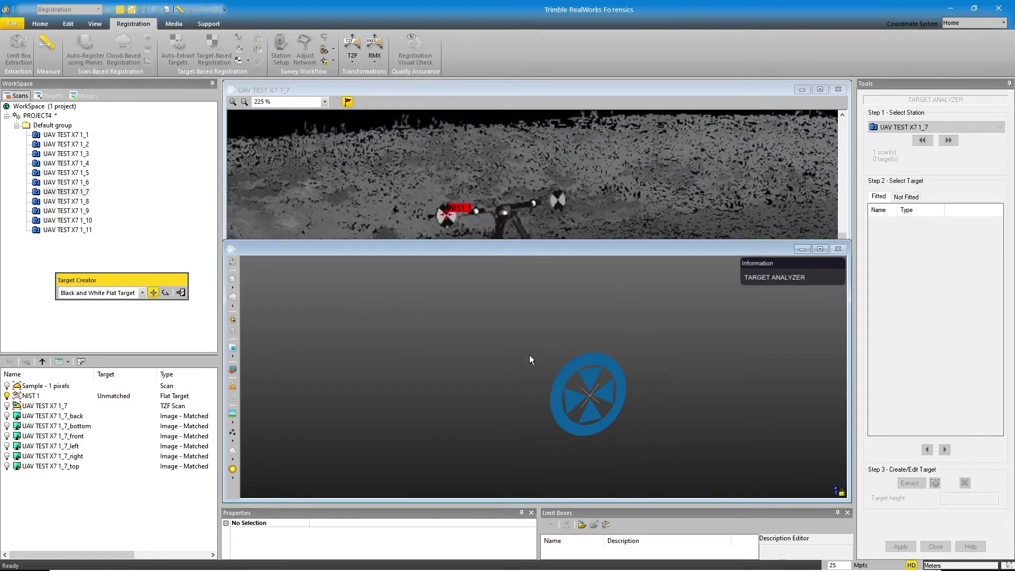
# - Pick the right tripod target, lasso its points, fit a black-and-white target, and name it NIST 2
pyautogui.click(558, 199)
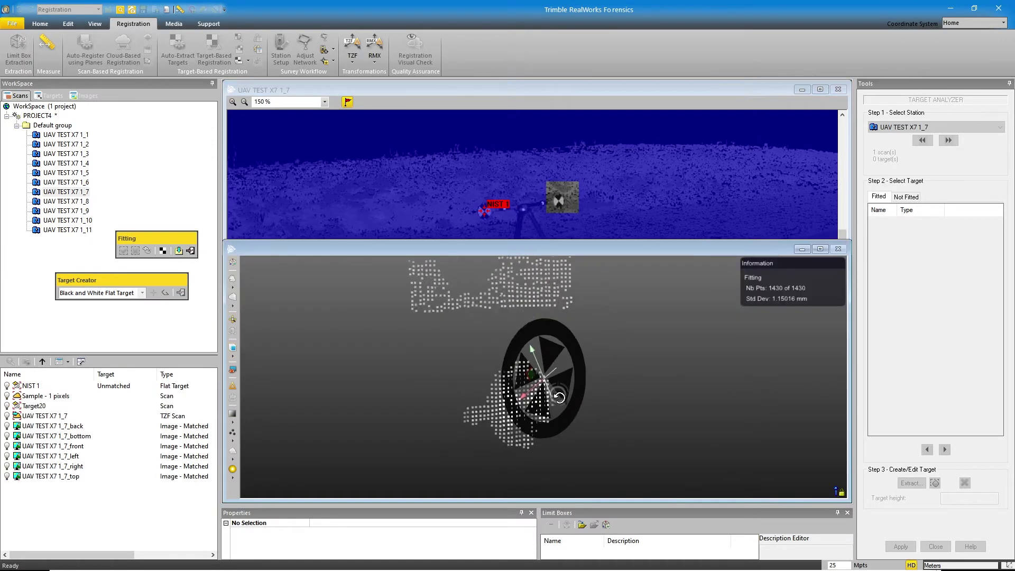
pyautogui.moveTo(559, 398)
pyautogui.mouseDown()
pyautogui.moveTo(506, 389)
pyautogui.moveTo(470, 397)
pyautogui.moveTo(512, 391)
pyautogui.moveTo(497, 392)
pyautogui.moveTo(564, 405)
pyautogui.mouseUp()
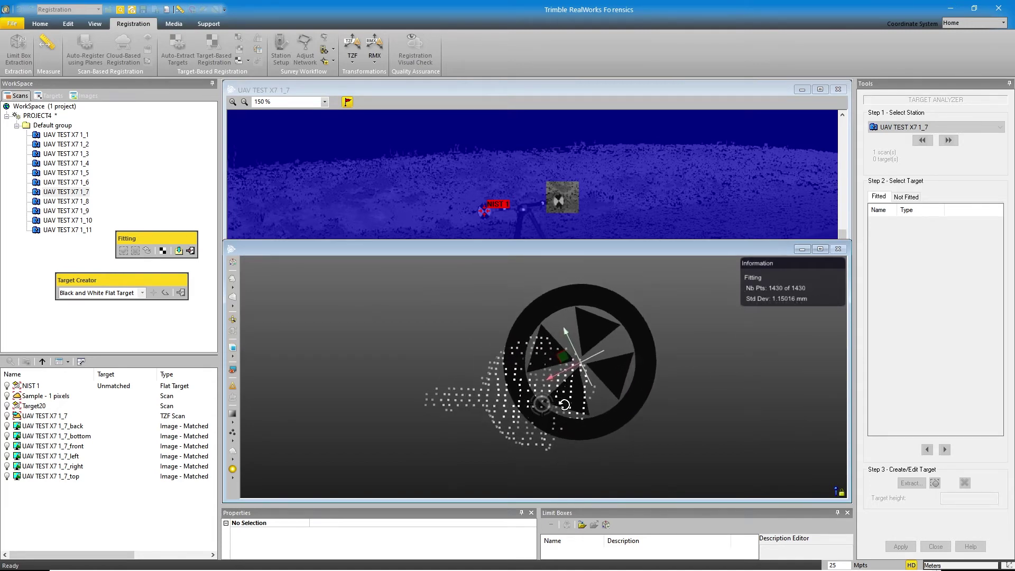
pyautogui.moveTo(567, 330)
pyautogui.mouseDown()
pyautogui.moveTo(500, 355)
pyautogui.moveTo(479, 379)
pyautogui.moveTo(478, 424)
pyautogui.moveTo(529, 458)
pyautogui.moveTo(562, 460)
pyautogui.moveTo(541, 459)
pyautogui.moveTo(622, 400)
pyautogui.mouseUp()
pyautogui.click(124, 251)
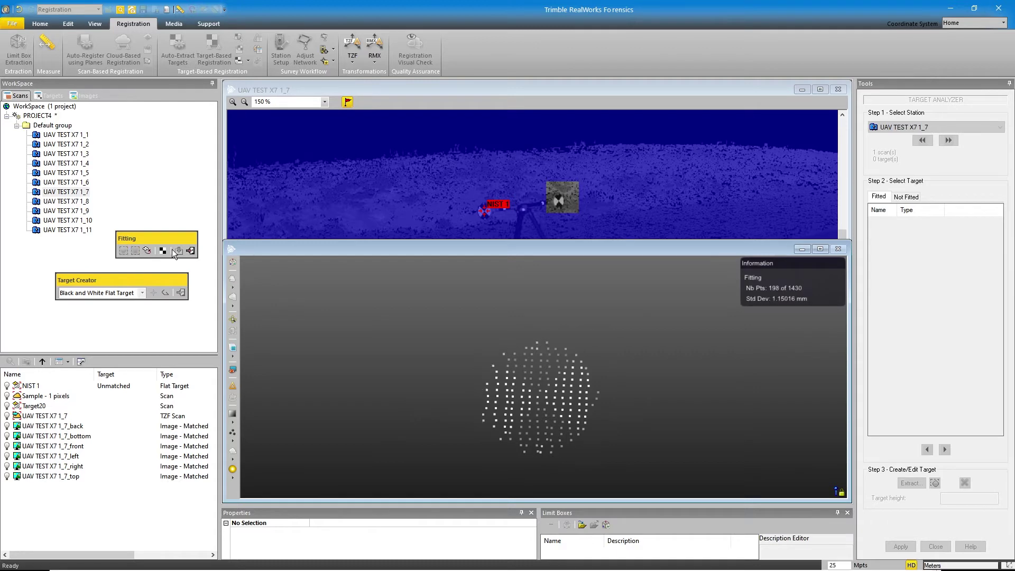
pyautogui.click(164, 251)
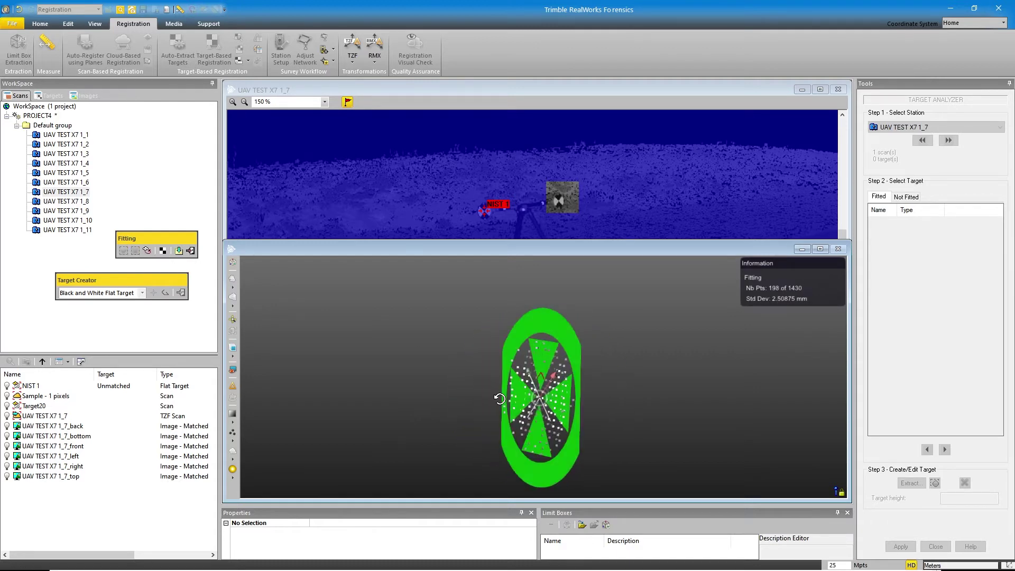
pyautogui.click(179, 250)
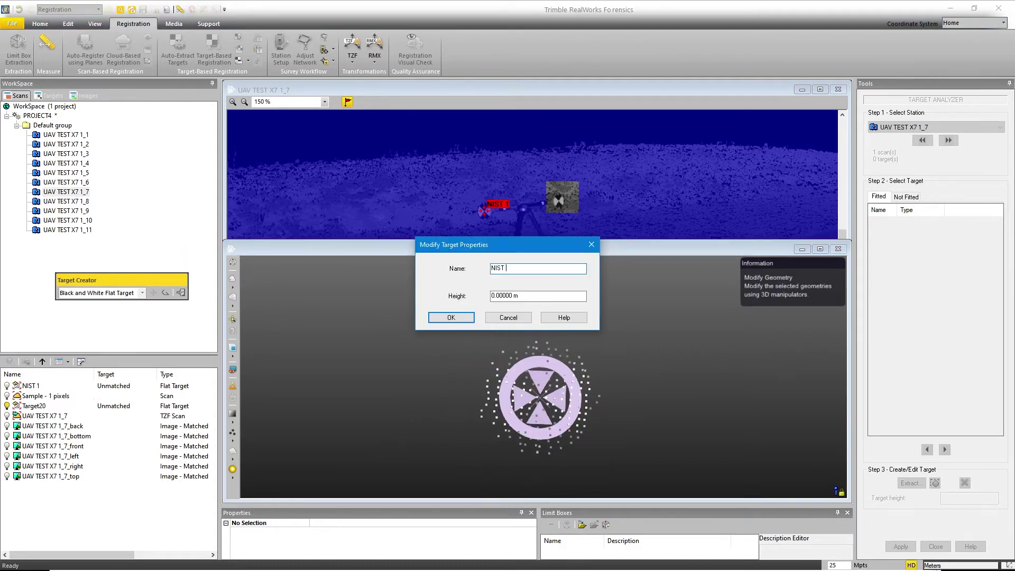
pyautogui.click(461, 318)
# - Finish target creation, widen the Name column to show NIST 1 and NIST 2, and apply the analysis
pyautogui.click(180, 293)
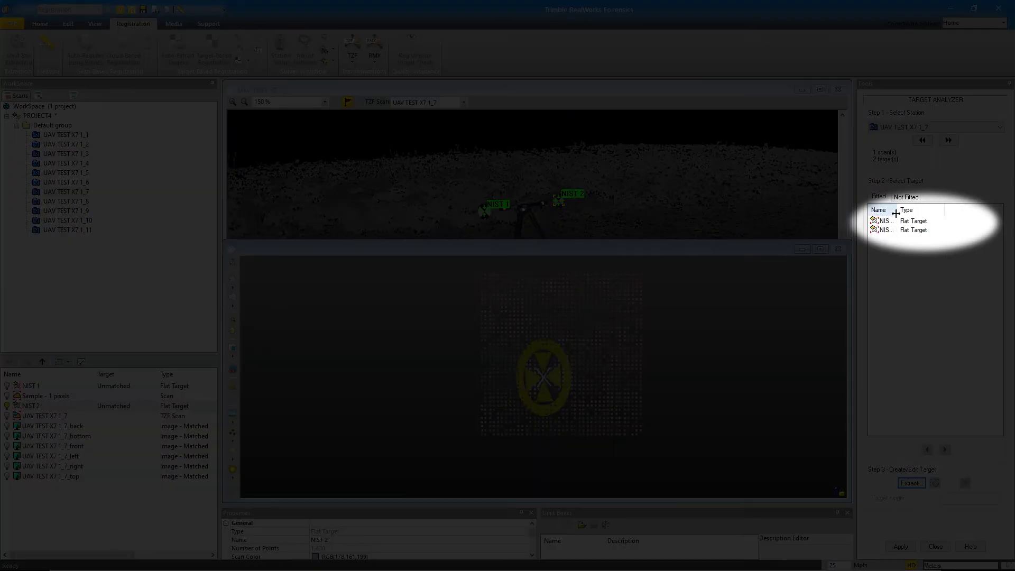
pyautogui.moveTo(895, 213); pyautogui.dragTo(926, 213)
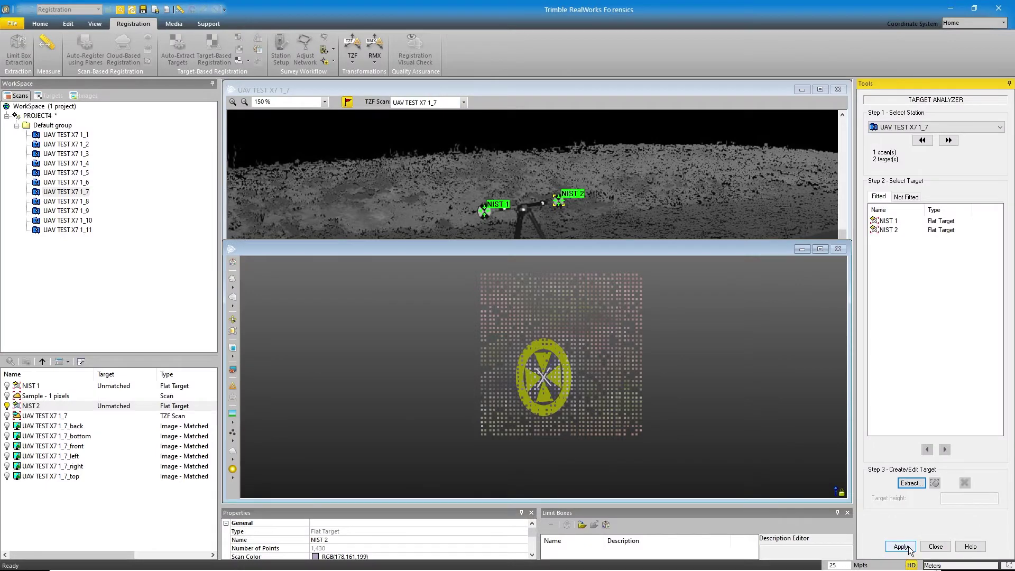
pyautogui.click(909, 548)
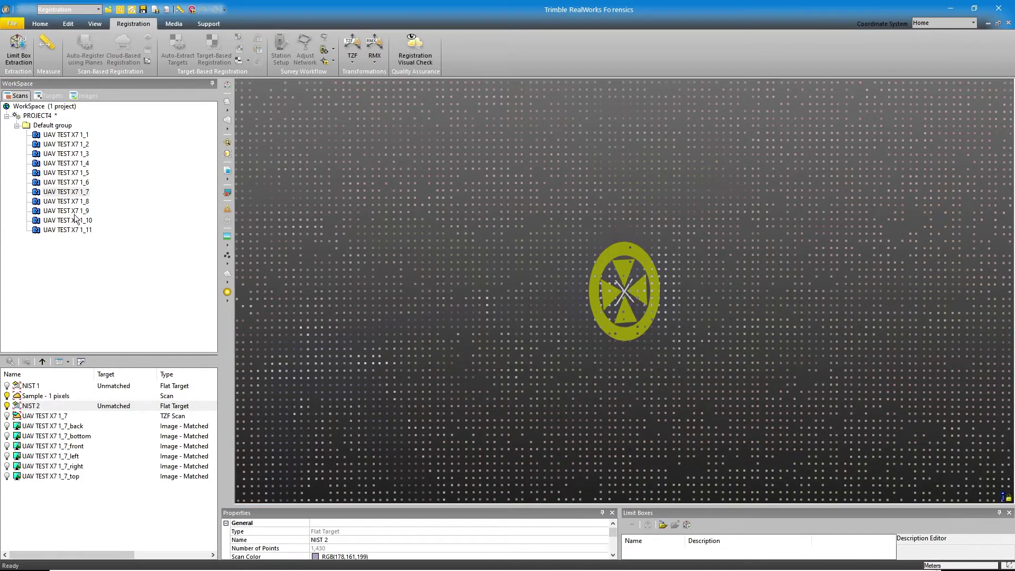
# - Hide the Default group's point clouds, expand station UAV TEST X7 1_7, and select NIST 2
pyautogui.rightClick(46, 124)
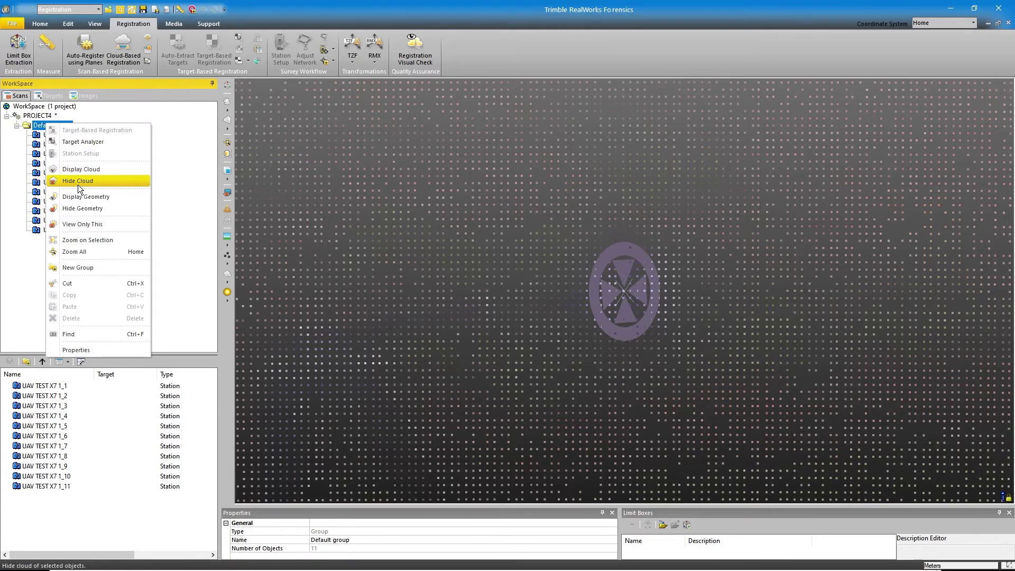
pyautogui.click(78, 181)
pyautogui.click(66, 192)
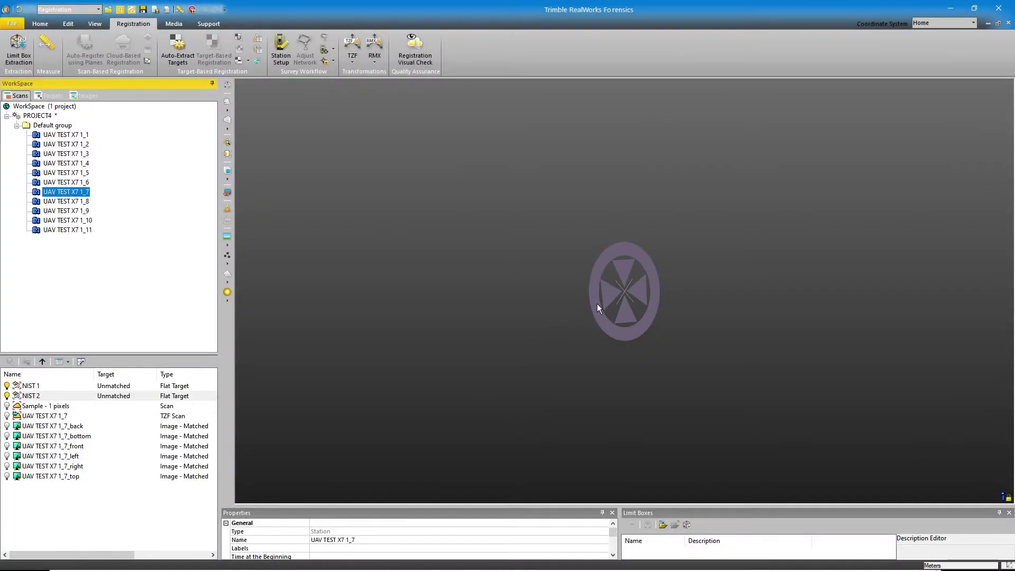
pyautogui.click(589, 312)
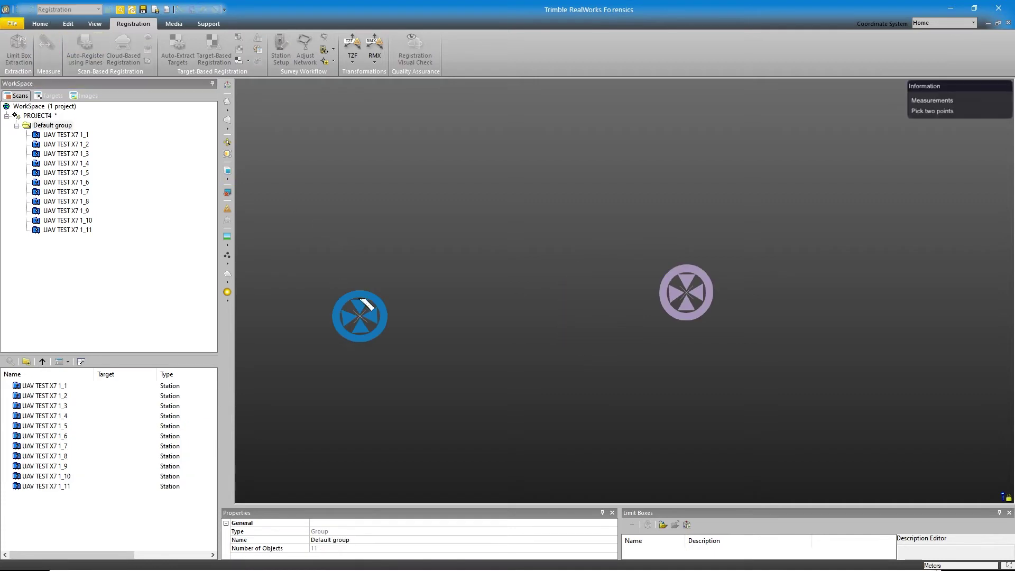
# - Measure NIST 1 to NIST 2 centre distance as 0.99997 m (dx 0.01247, dy 0.99877, dz 0.04737)
pyautogui.click(685, 293)
pyautogui.scroll(1, 568, 311)
pyautogui.moveTo(569, 311); pyautogui.dragTo(557, 291)
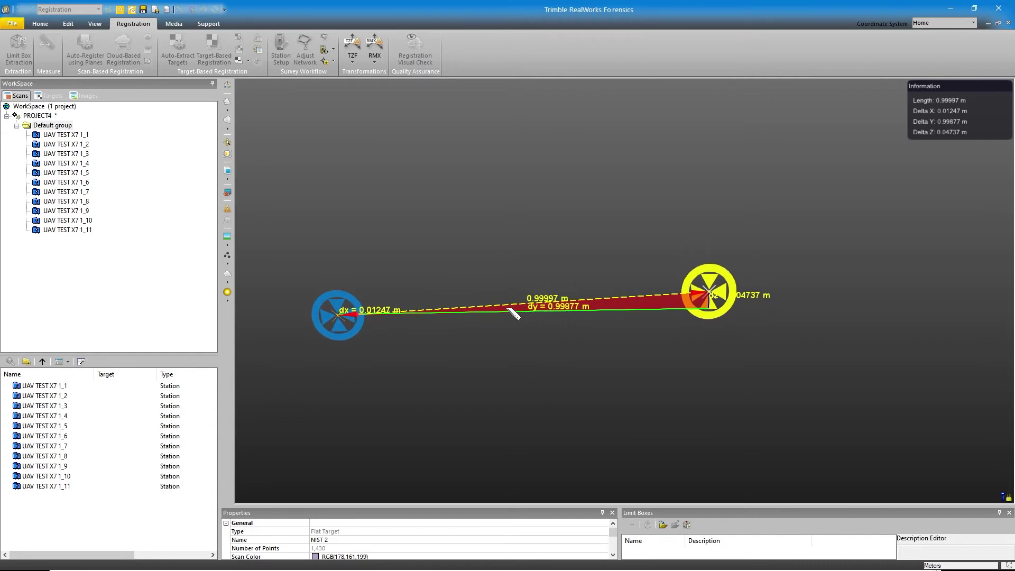